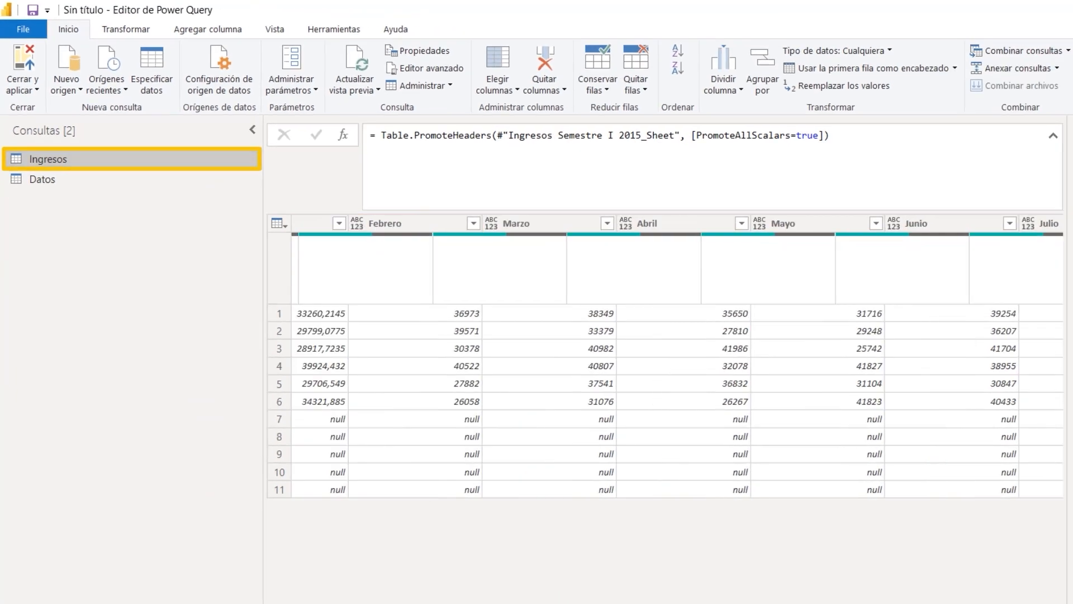
Examine the Ingresos and Datos queries for columns that contain no data
scroll(665, 358, right, 10)
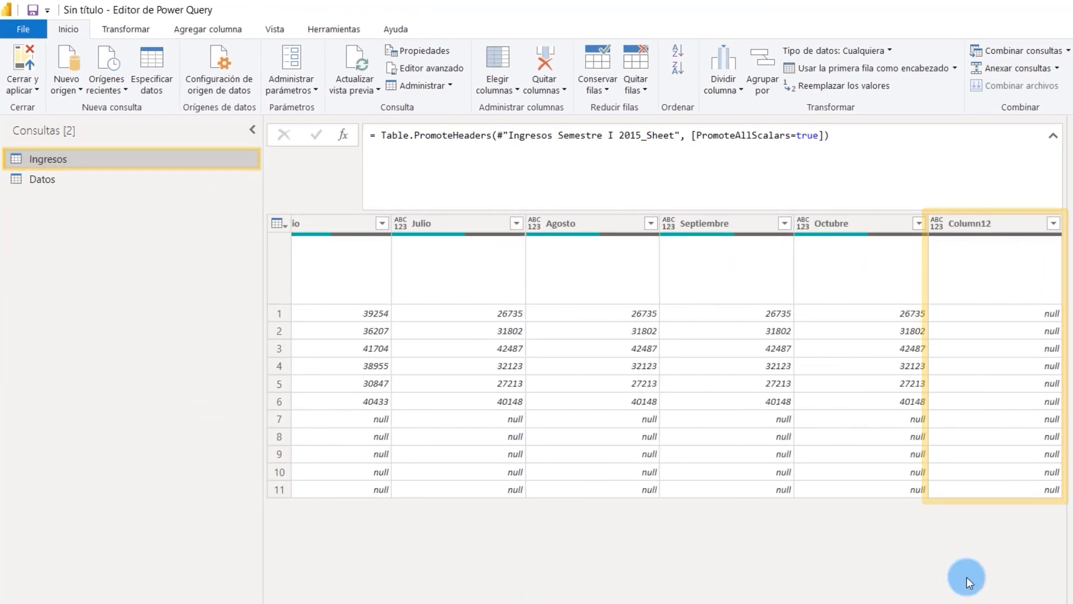
click(66, 173)
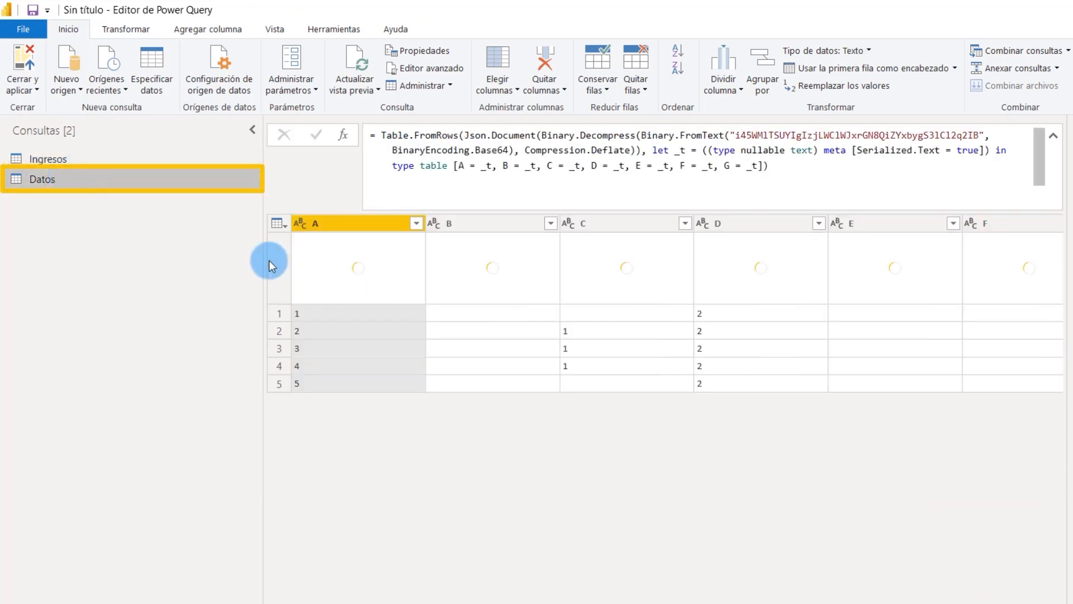
mouse_move(344, 287)
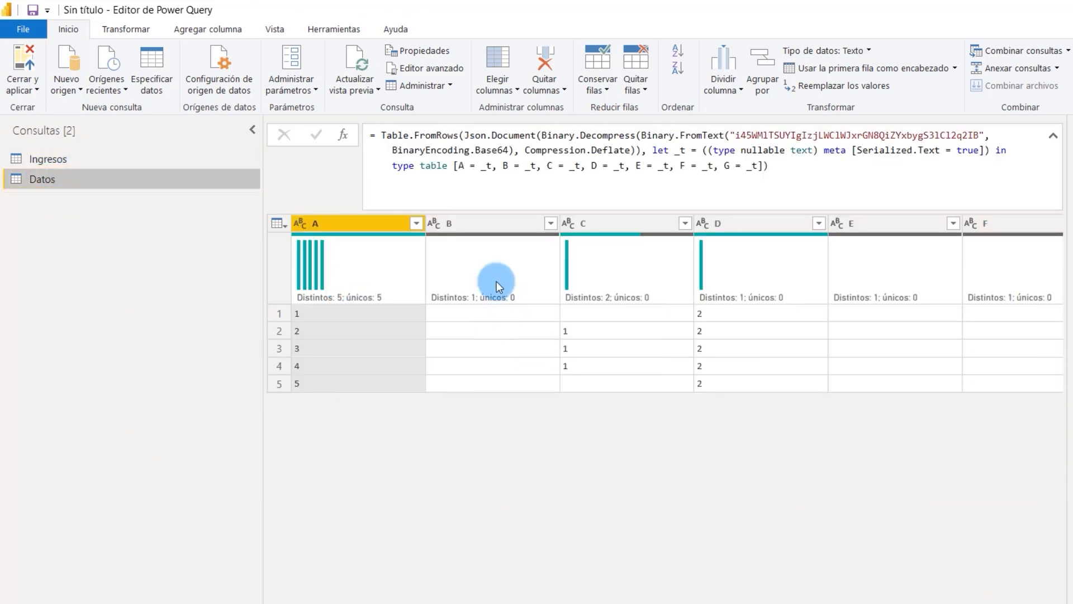
click(490, 229)
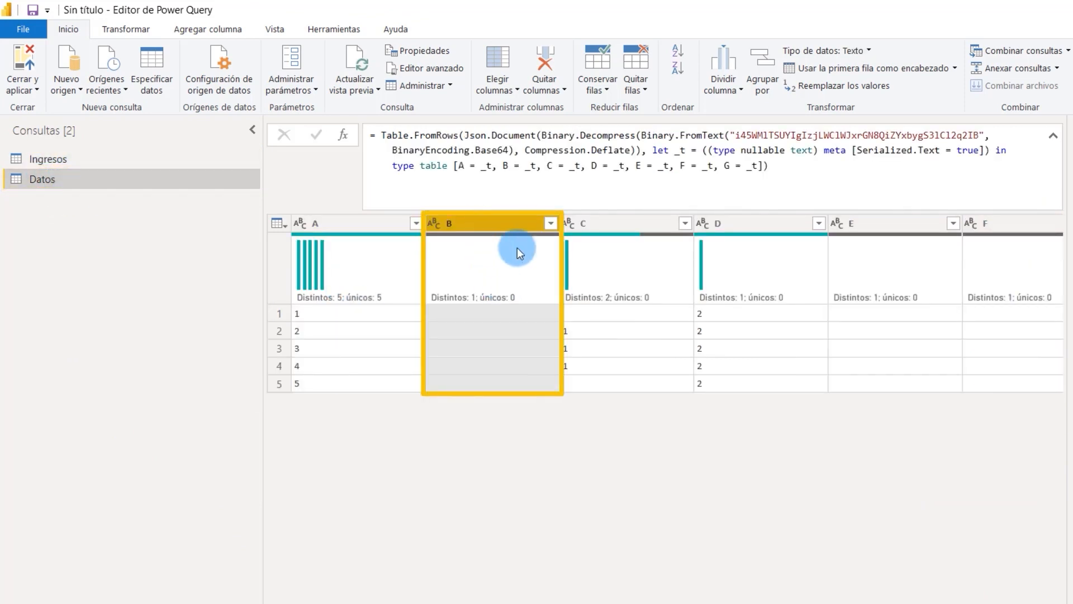
click(888, 247)
click(979, 226)
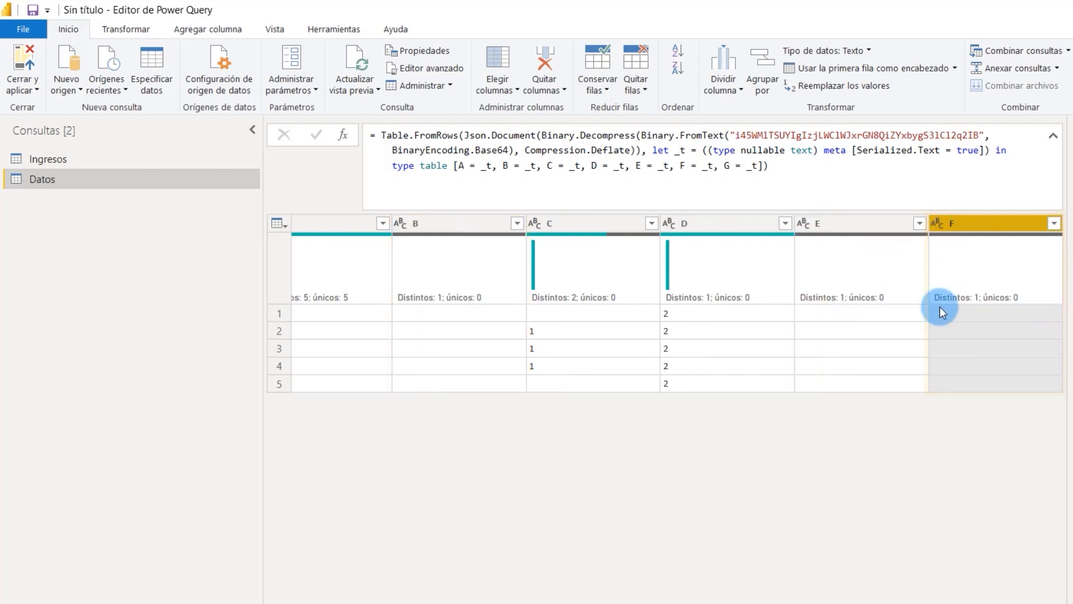
In the Ingresos query, choose to keep every column except Column12
click(63, 162)
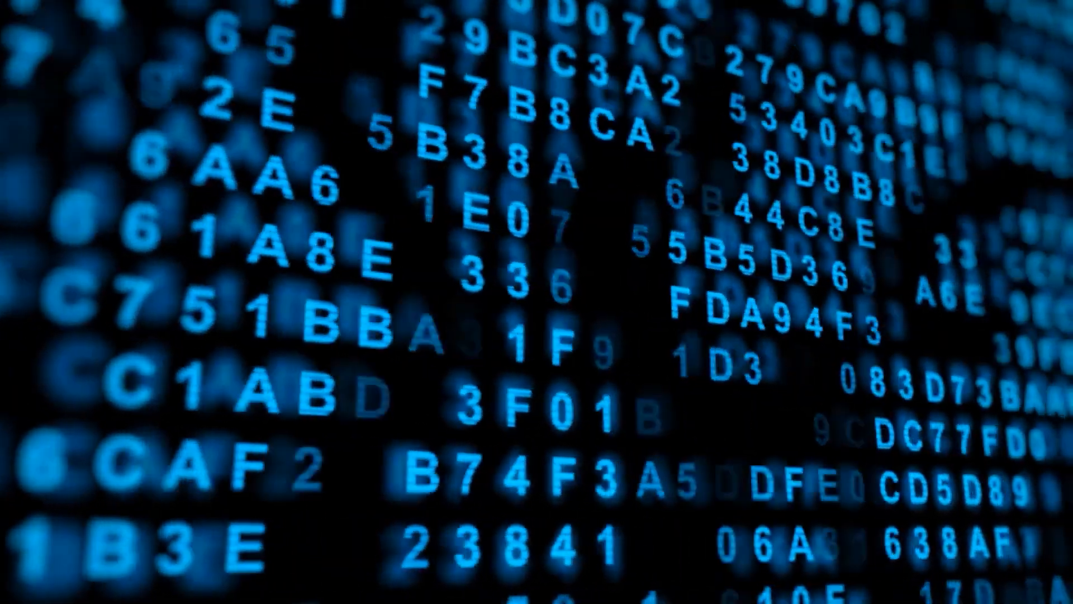
click(54, 137)
click(713, 533)
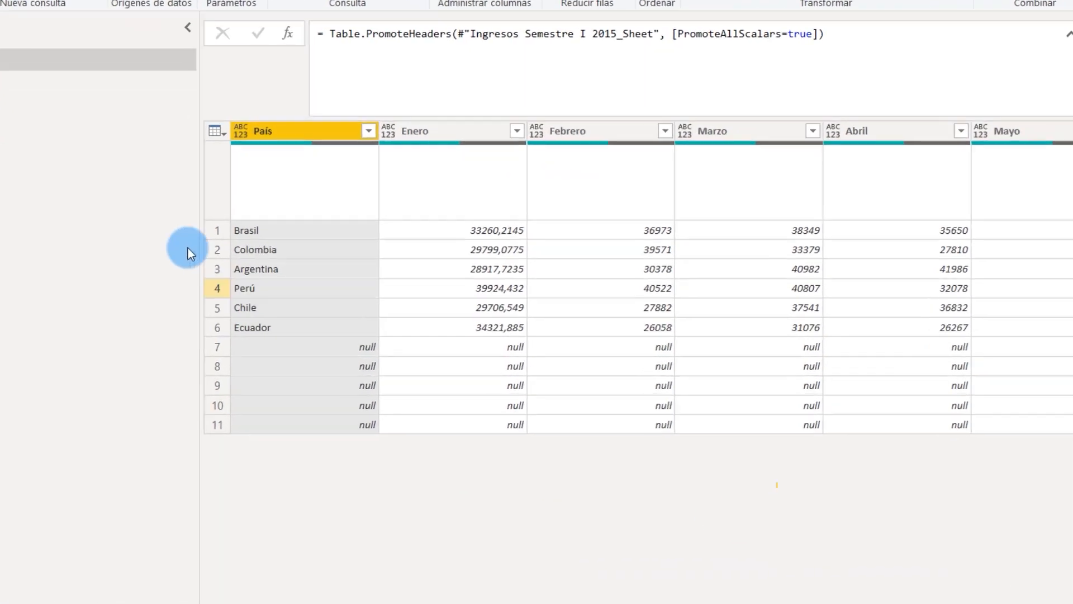
click(231, 185)
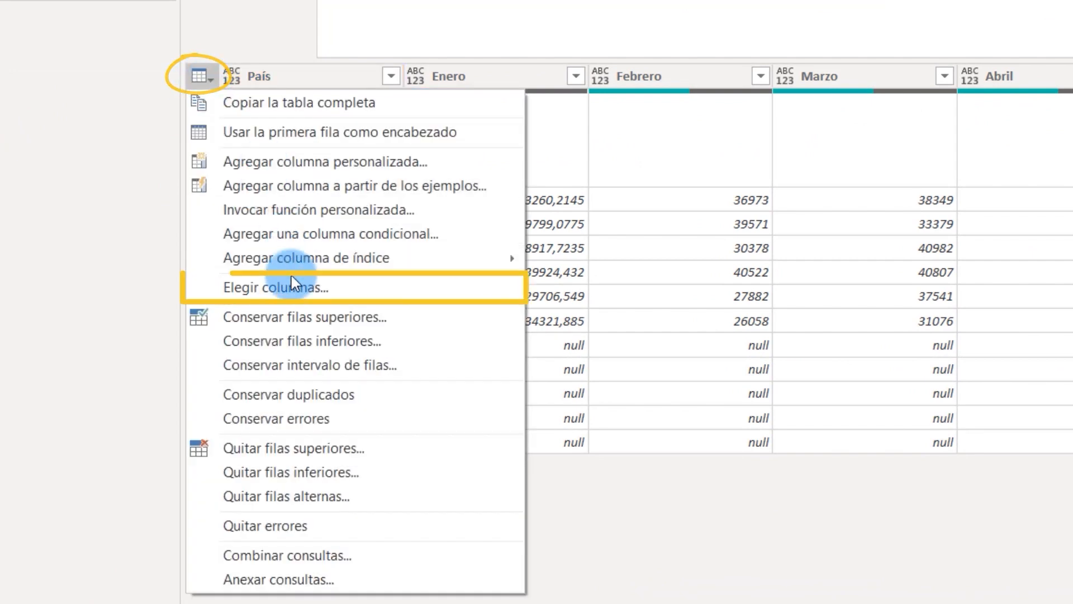
click(292, 287)
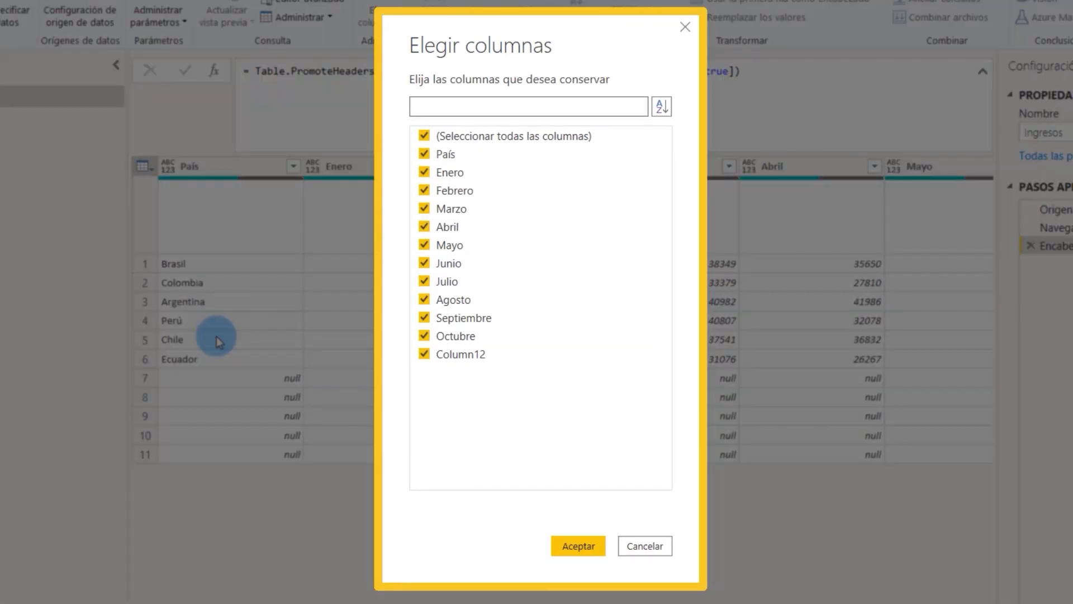
click(425, 354)
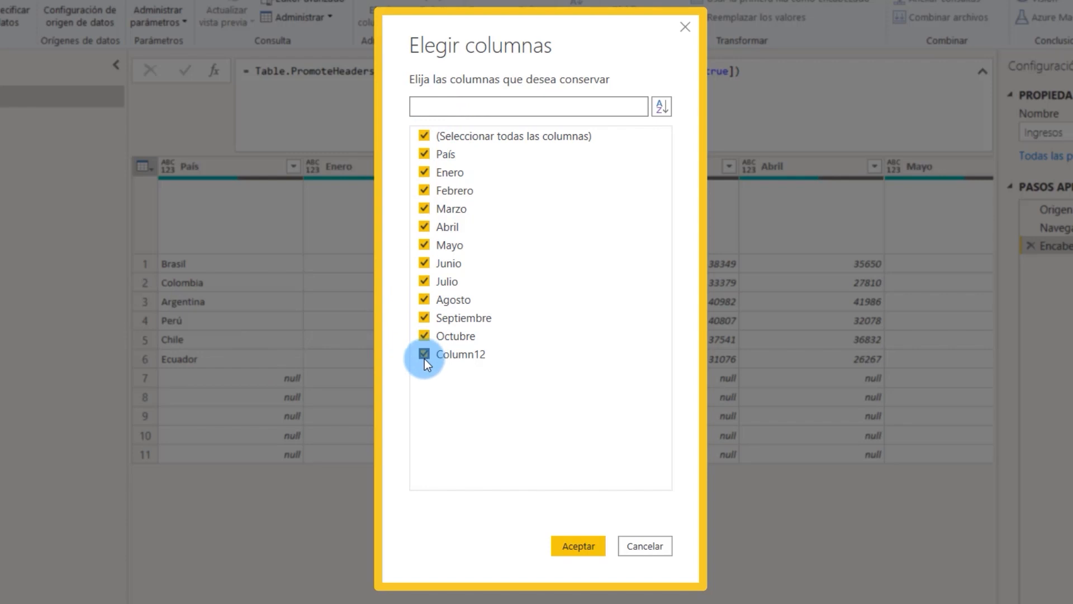
click(565, 546)
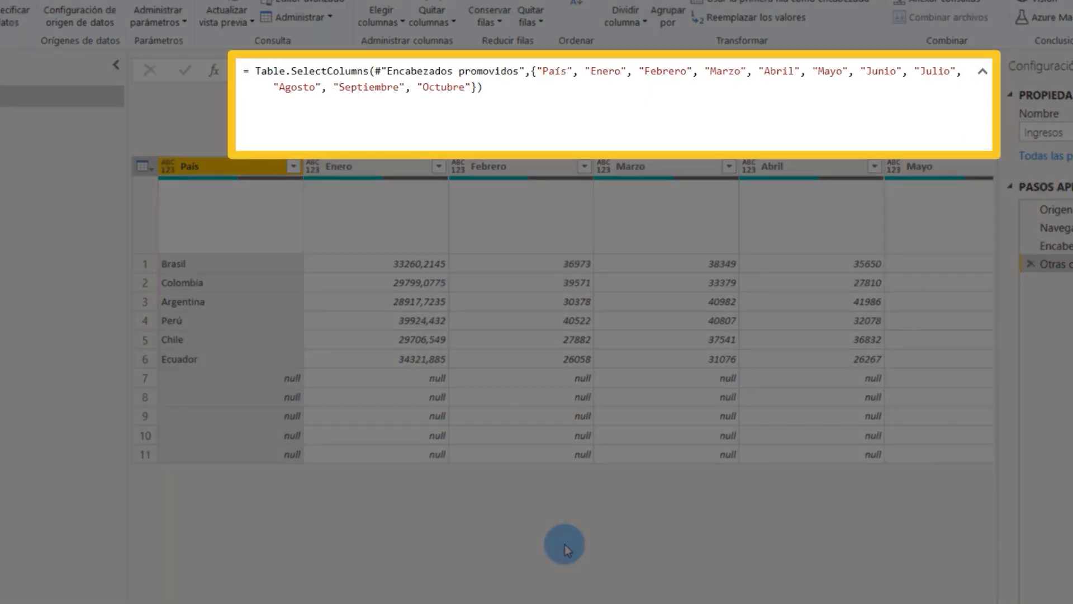
Examine the Table.SelectColumns formula of the column-selection step, including its function name, table argument and list of column names
click(268, 73)
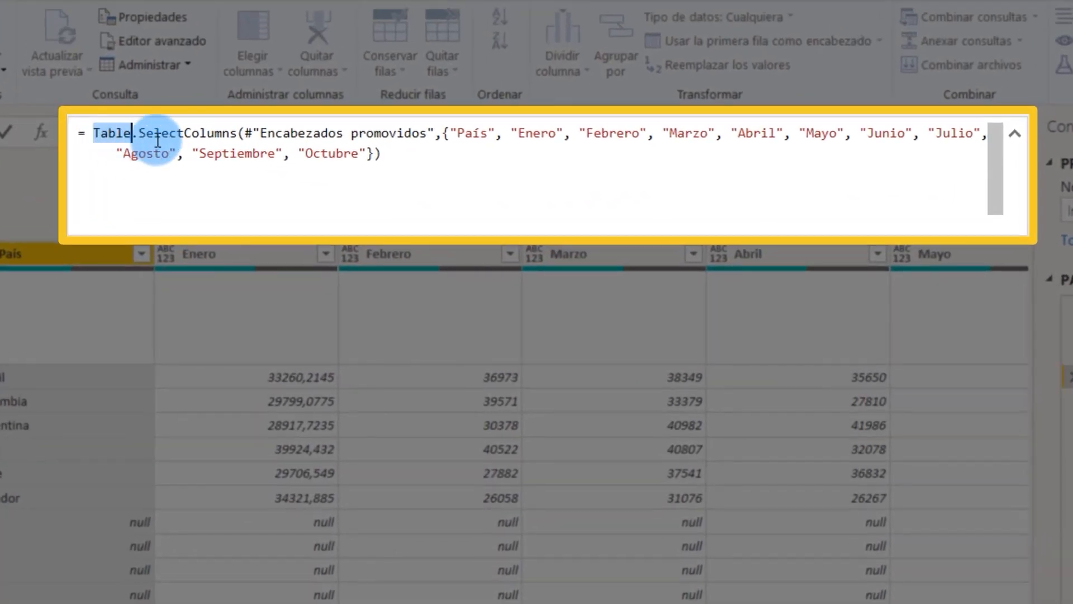
double_click(209, 113)
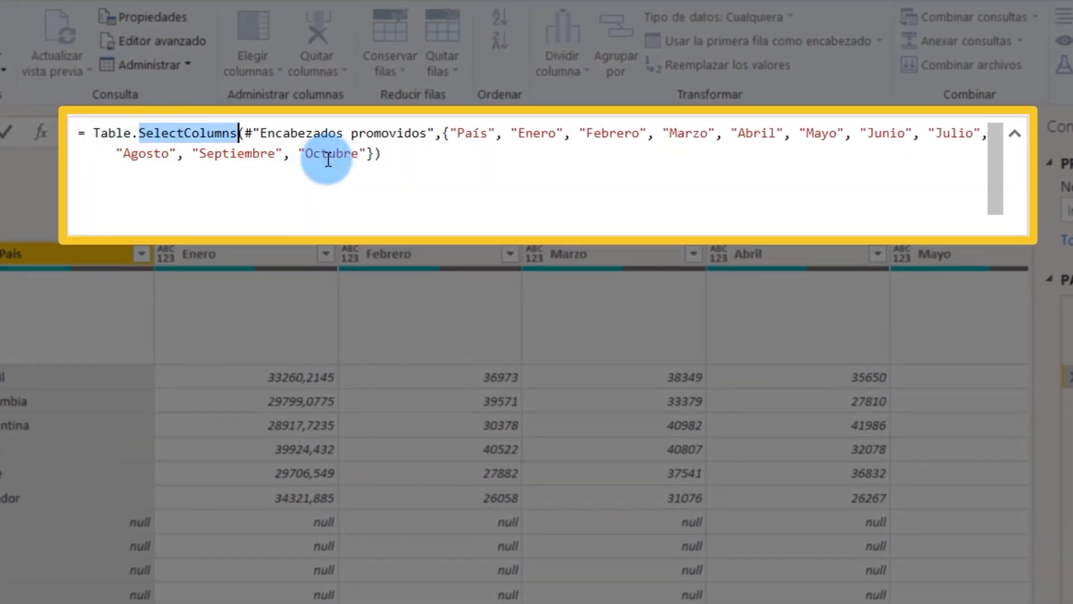
double_click(304, 136)
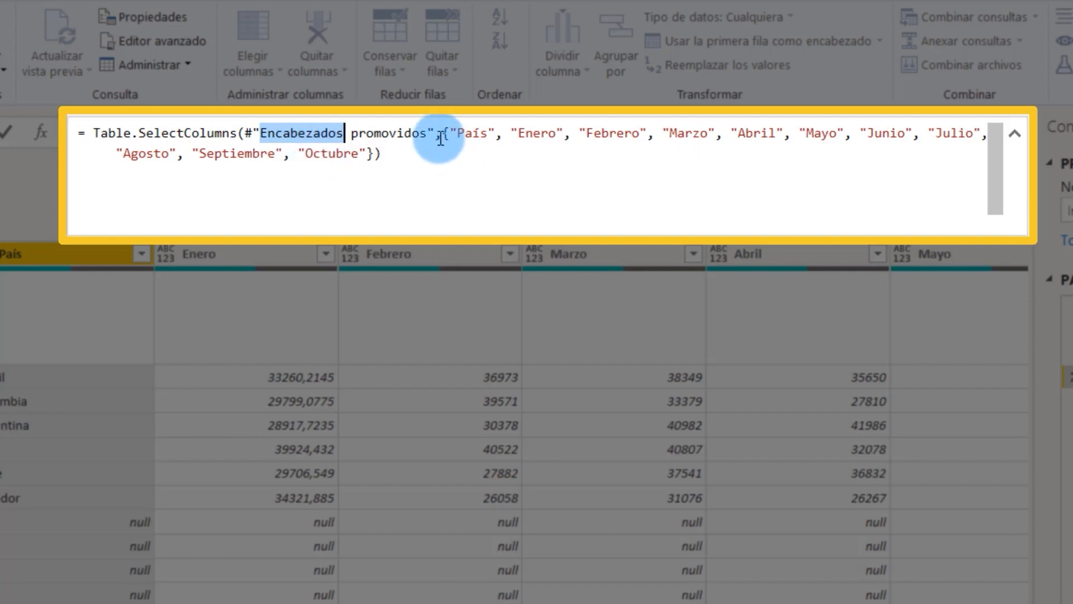
drag(442, 136, 374, 157)
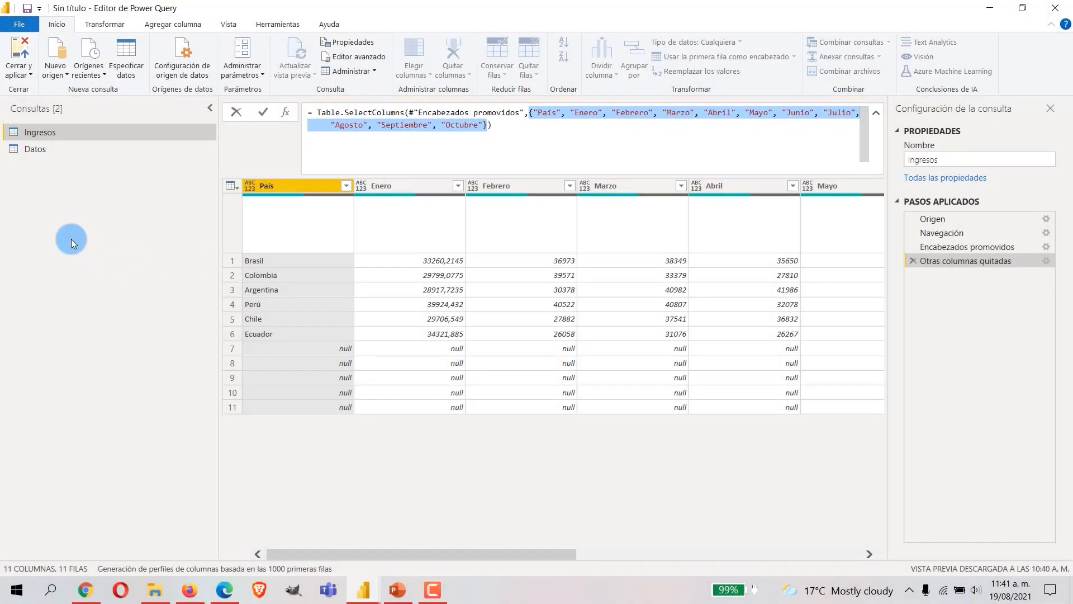
click(73, 204)
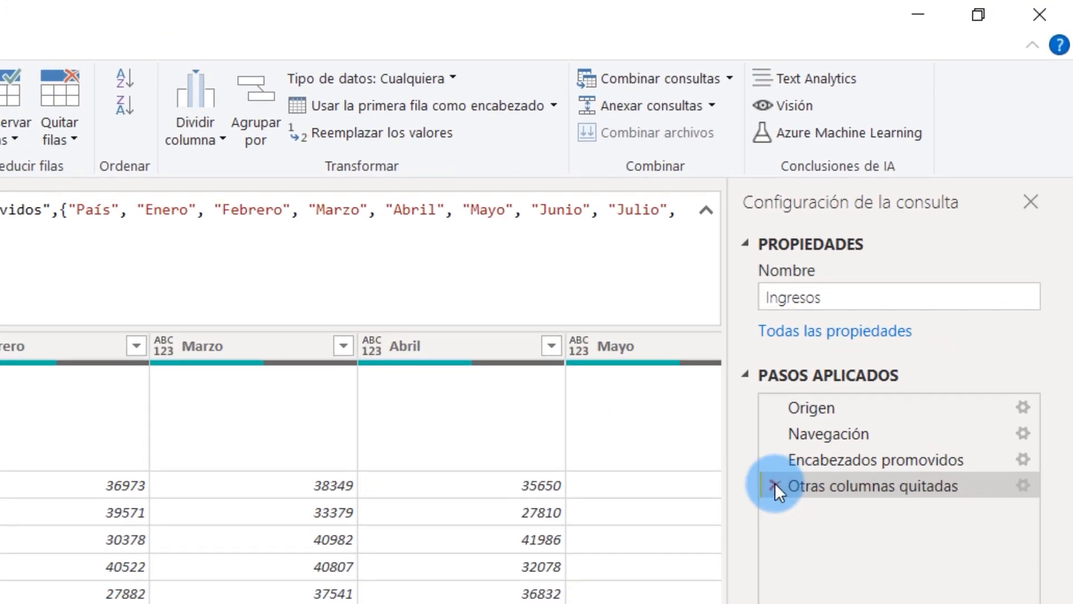
Delete the applied step "Otras columnas quitadas" from the Ingresos query and check the last columns of the table
click(772, 486)
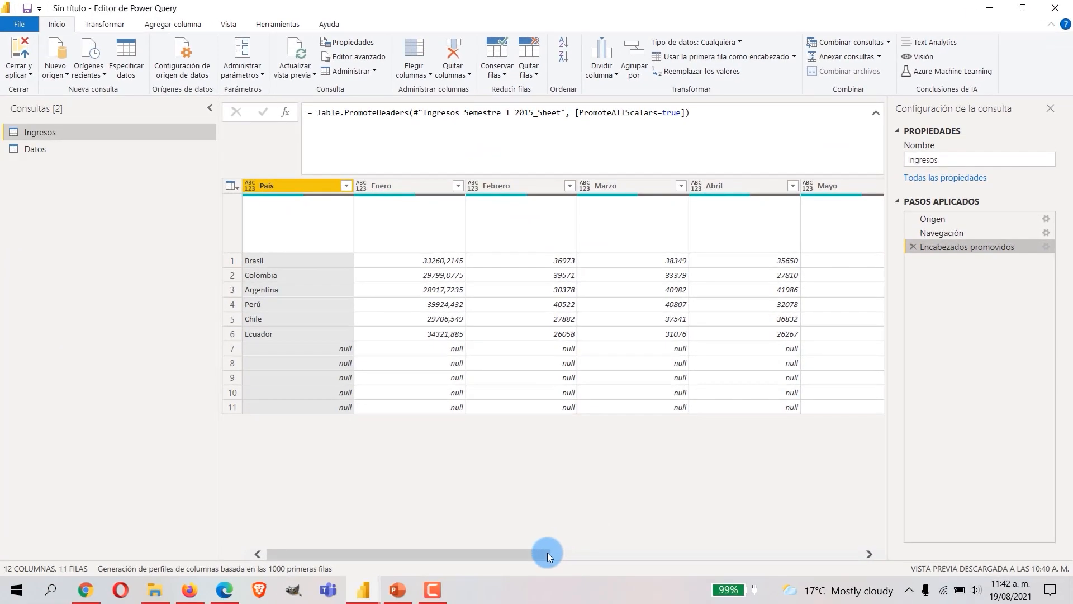
drag(548, 554, 858, 553)
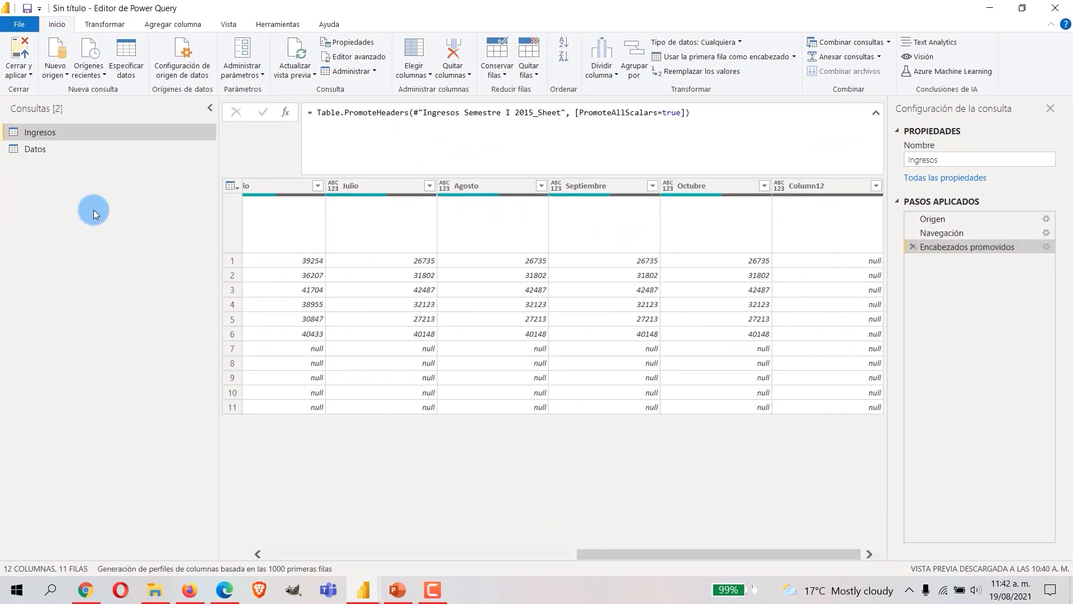
Create a new blank query and open its code in the advanced editor
right_click(42, 190)
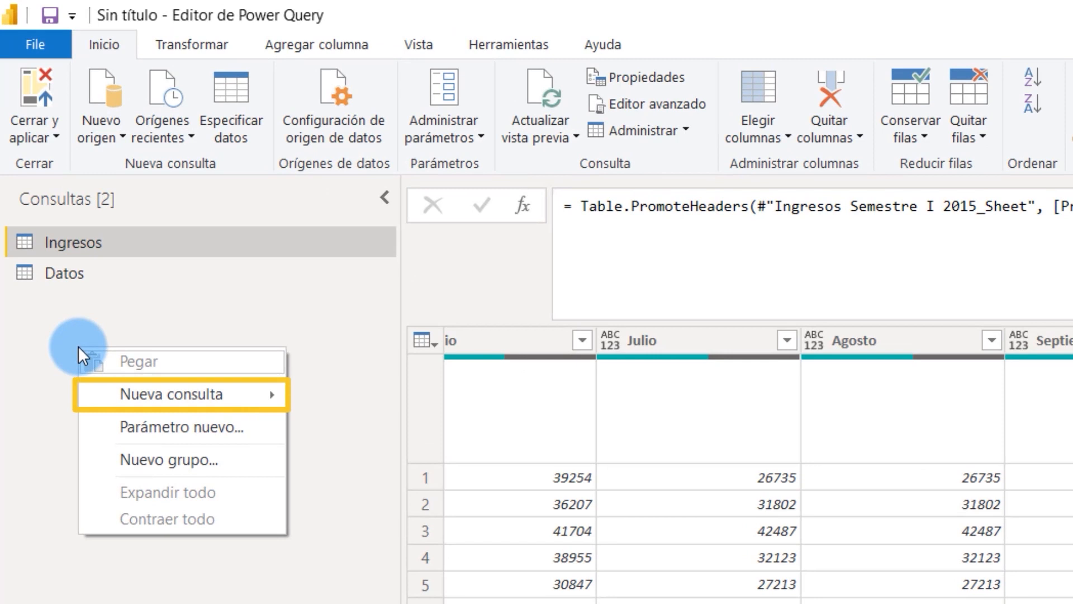
mouse_move(122, 390)
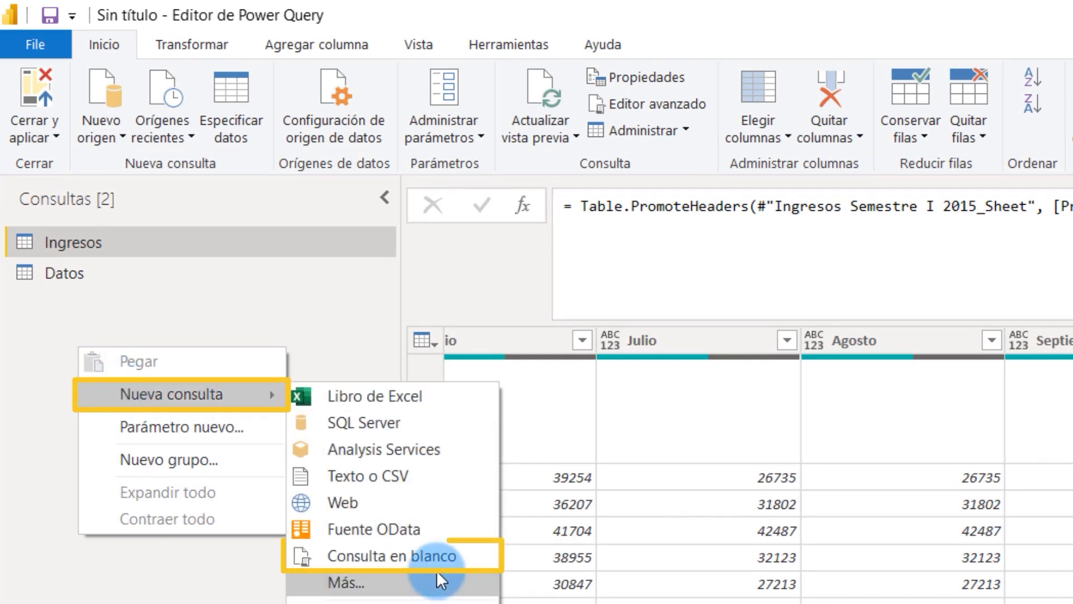
click(428, 556)
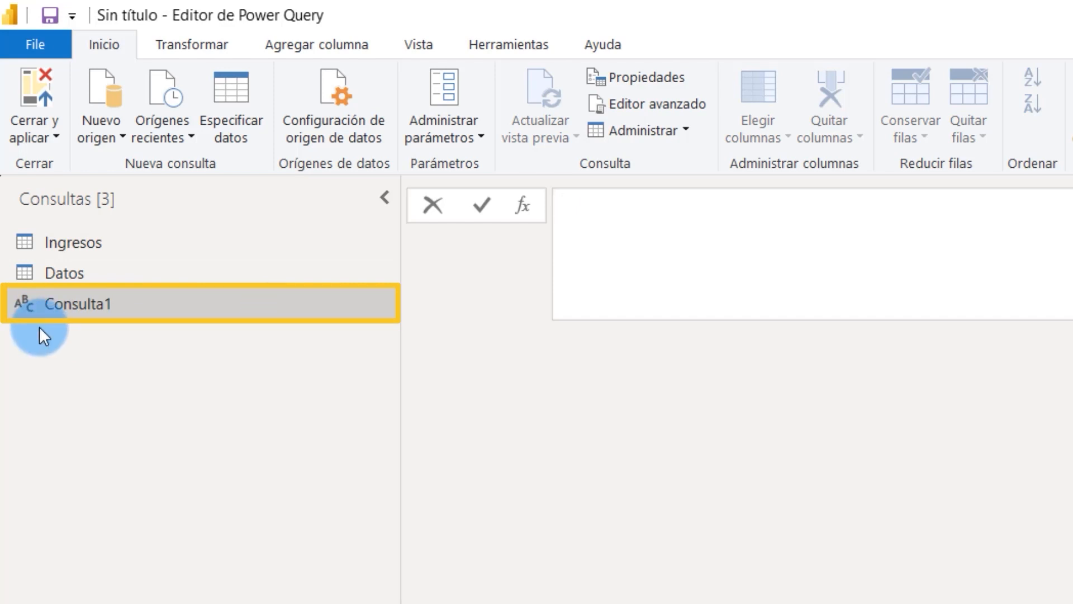
key(alt)
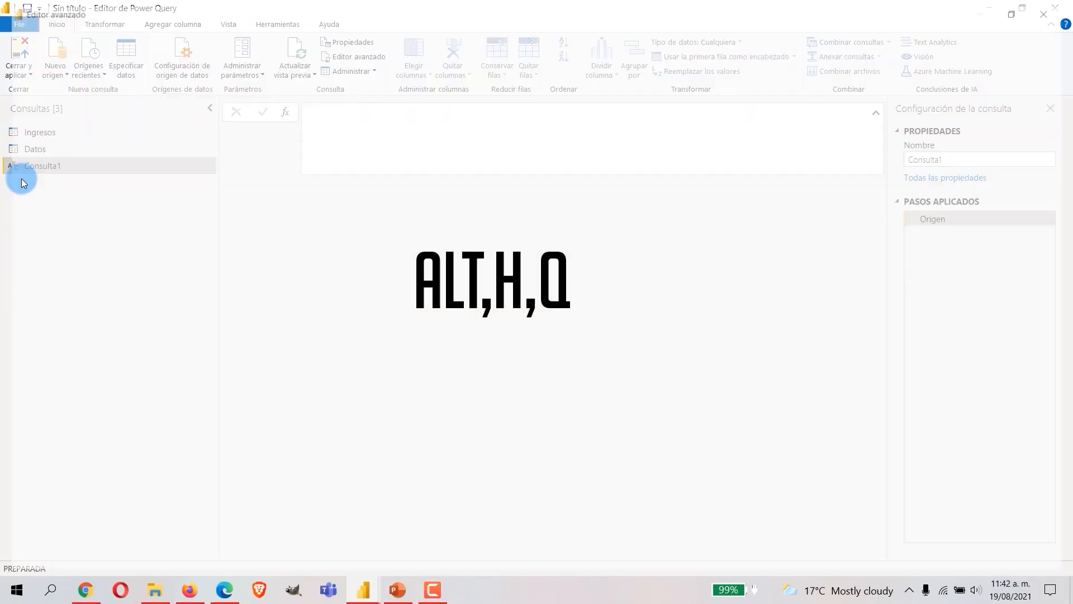
key(h)
key(q)
Remove the empty-string value of Origen and add blank lines beneath it for a new expression
click(115, 153)
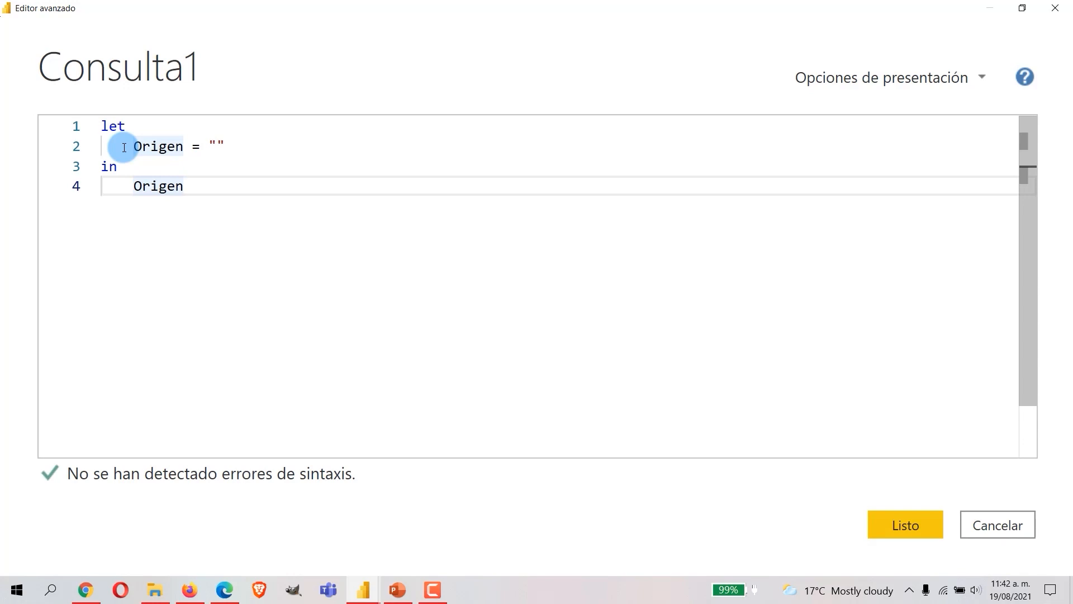
click(275, 140)
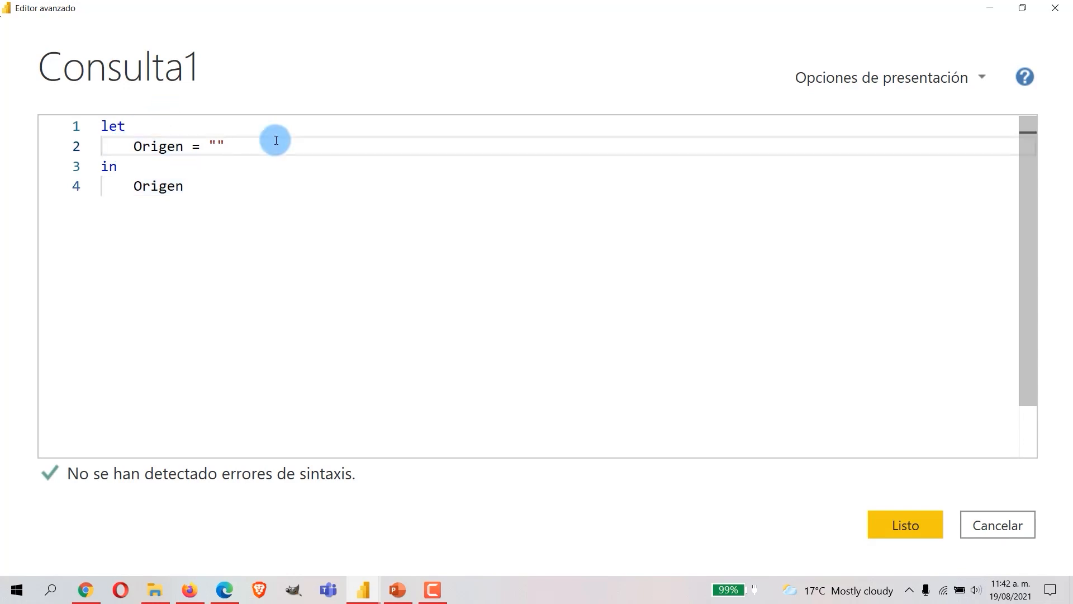
key(BackSpace)
key(BackSpace)
key(Return)
key(Return)
key(Up)
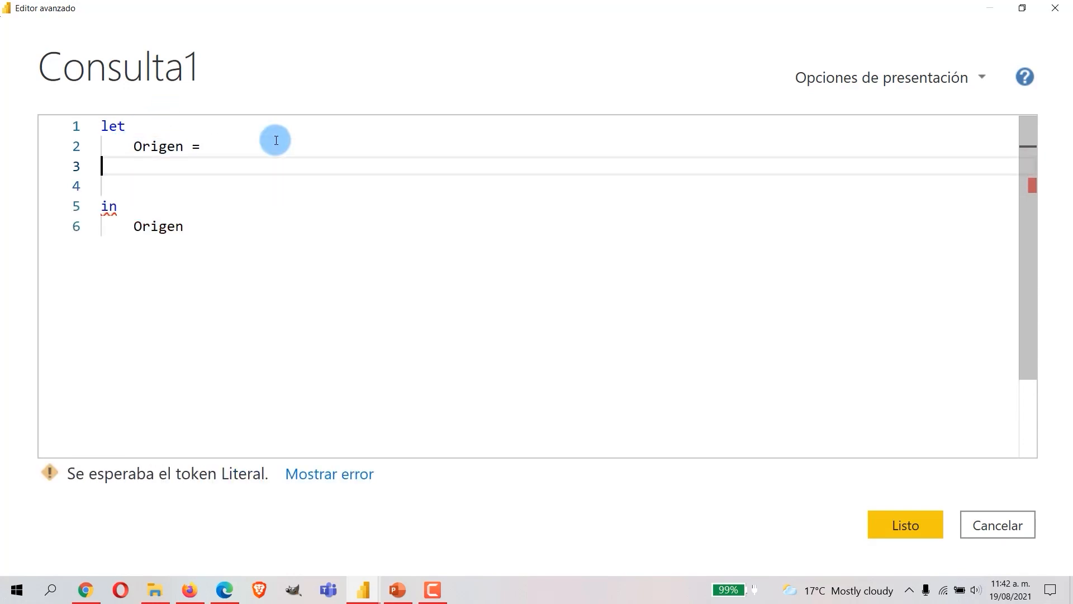
Insert the Table.ColumnNames function on the line below Origen, viewing its description first
text(Table.Co)
key(Down)
key(Down)
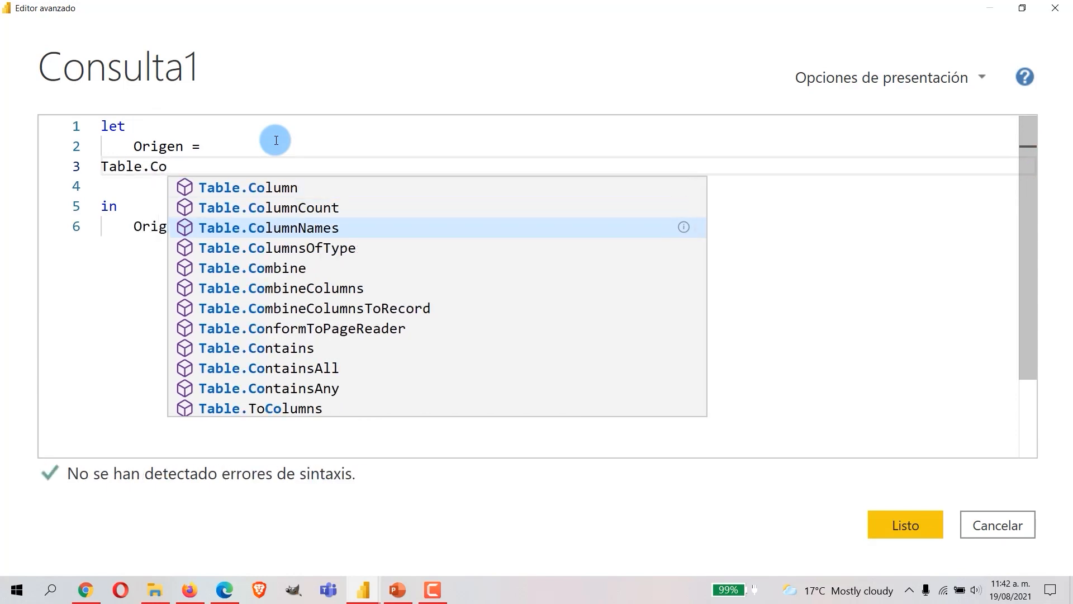
key(ctrl+space)
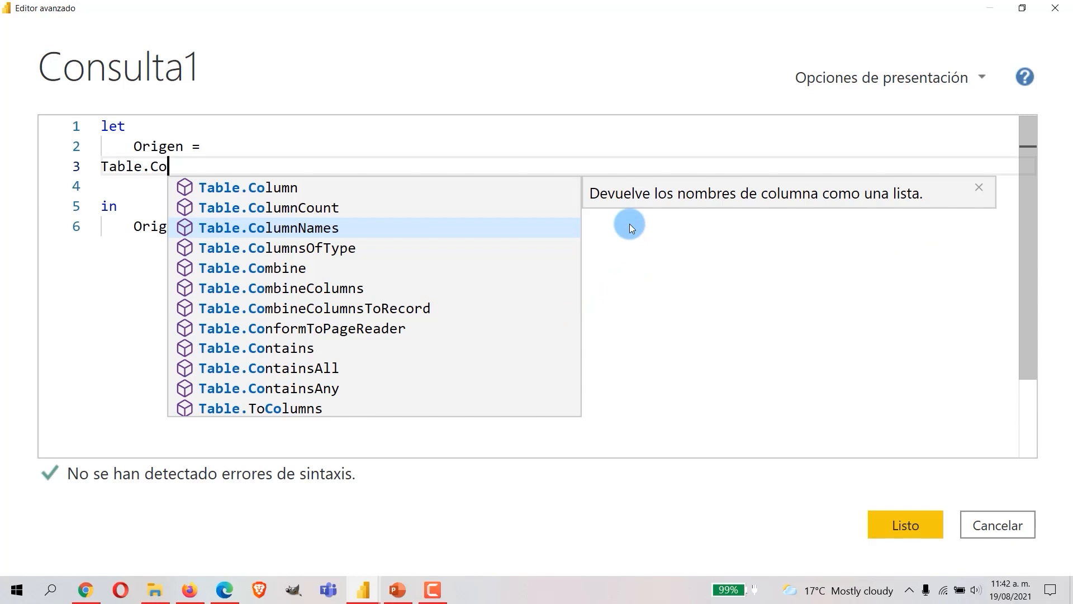
key(Tab)
Indent the Table.ColumnNames line one level beneath Origen
key(Left)
key(Left)
key(Left)
key(Left)
key(Left)
key(Left)
key(Left)
key(Left)
key(Left)
key(Left)
key(Left)
key(Left)
key(Left)
key(Left)
key(Left)
key(Left)
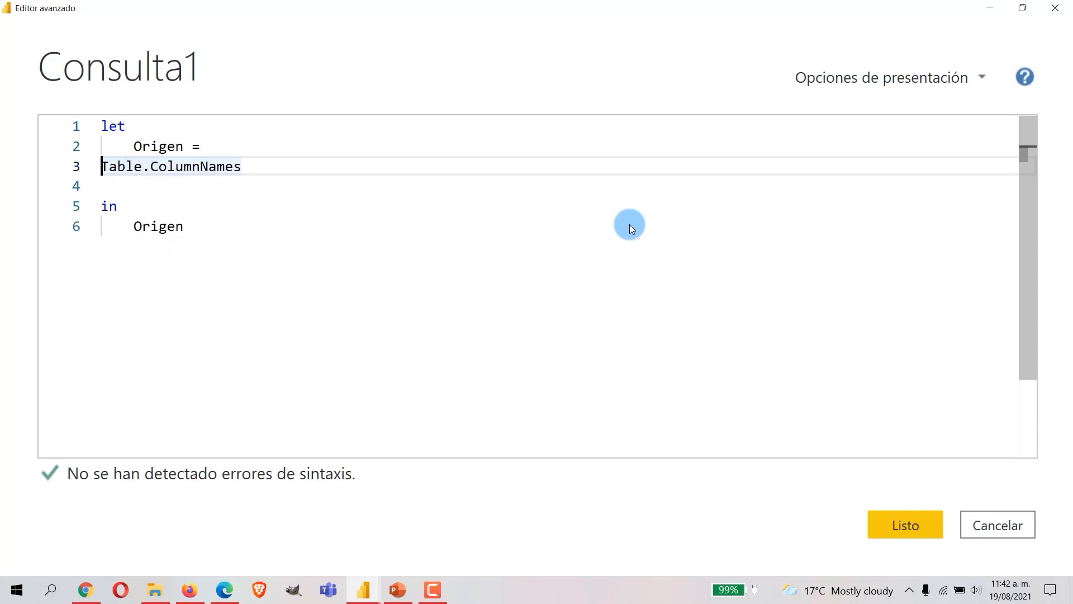
key(Tab)
Add parentheses after Table.ColumnNames, ready for its table argument
key(Right)
key(Right)
key(Right)
key(Right)
key(Right)
key(Right)
key(Right)
key(Right)
key(Right)
key(Right)
key(Right)
key(Right)
key(Right)
key(Right)
key(Right)
key(Right)
key(Right)
text(()
key(Left)
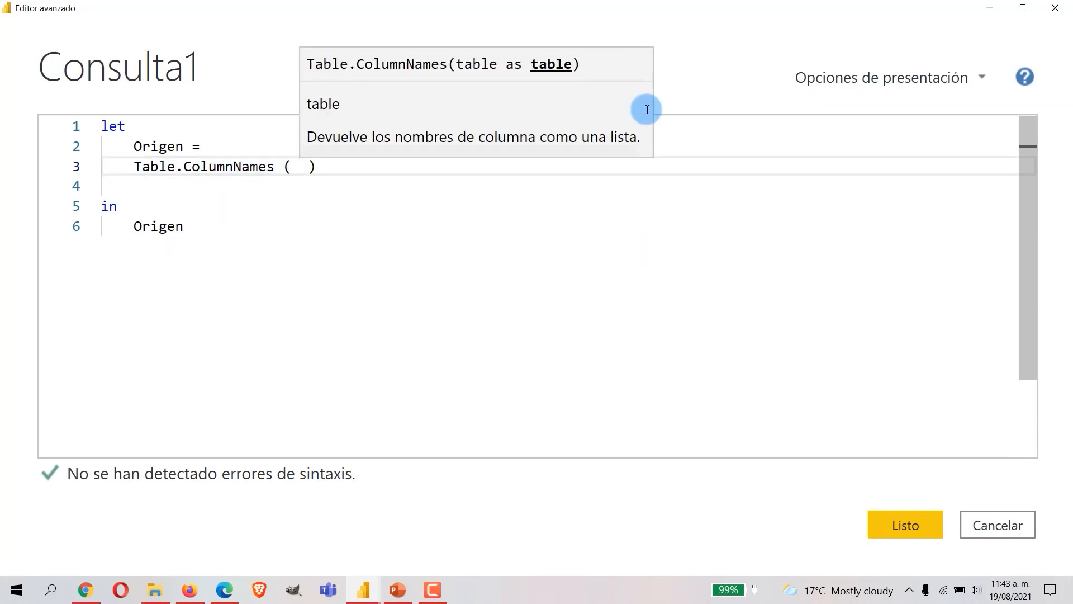
Enter the Ingresos query as the argument of Table.ColumnNames and apply the code to the query
drag(515, 7, 879, 113)
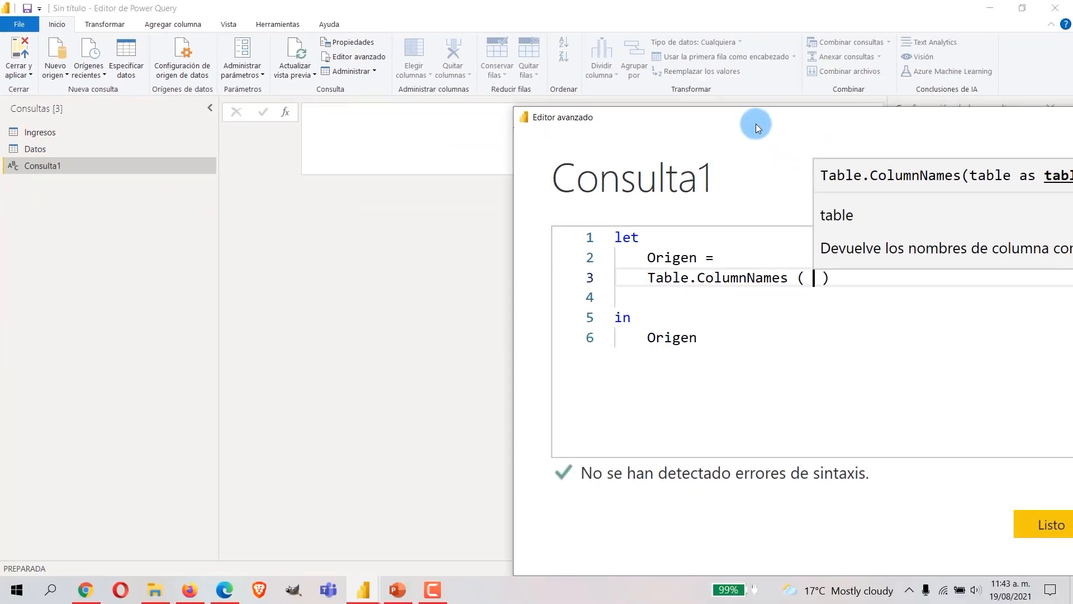
drag(757, 126, 493, 67)
click(910, 60)
text(Ingresos)
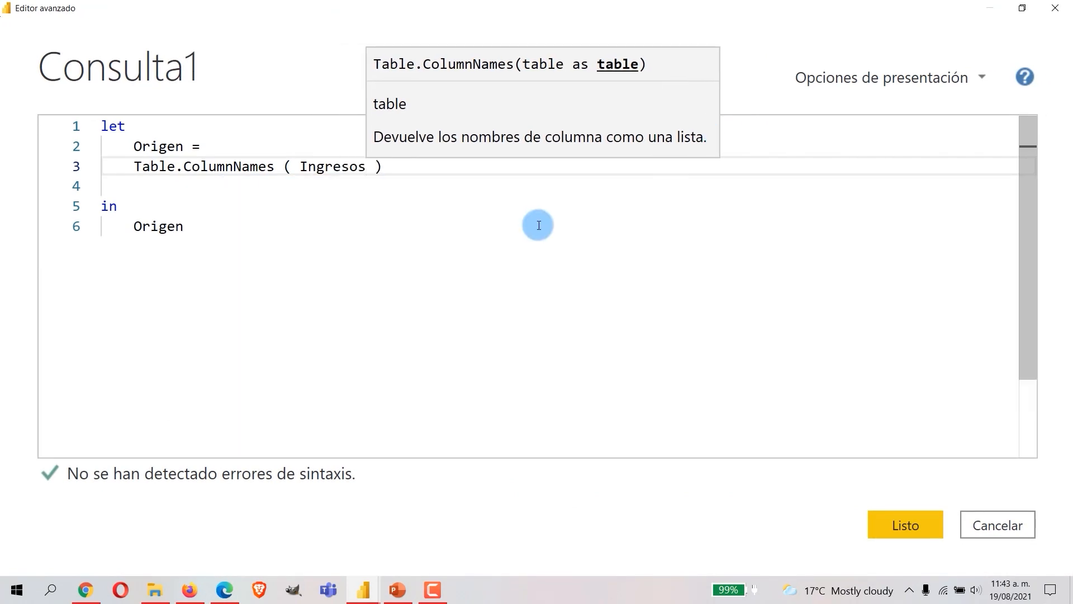
click(242, 240)
click(907, 529)
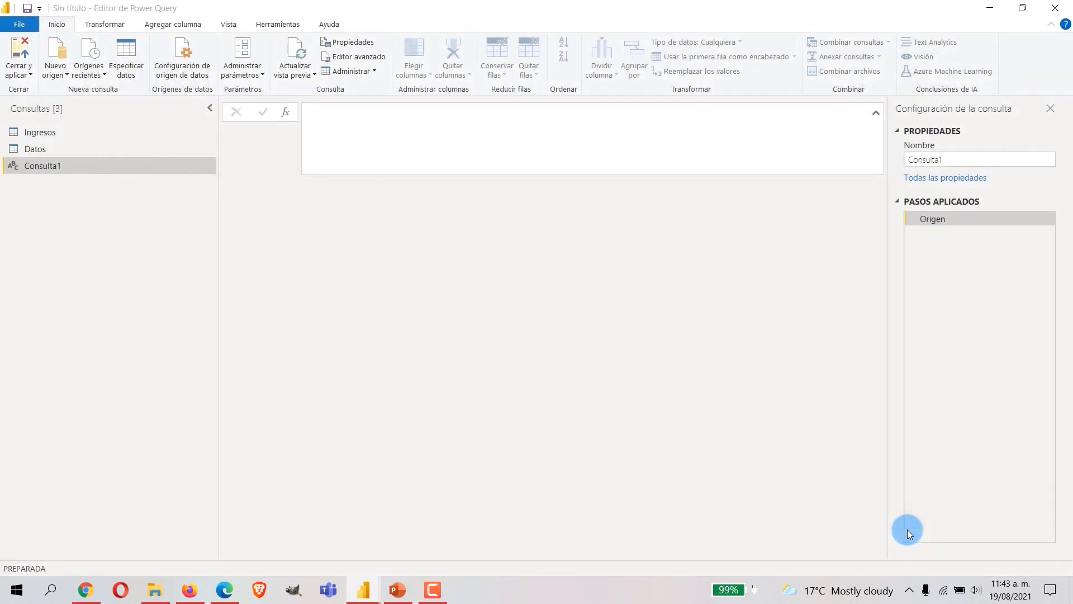